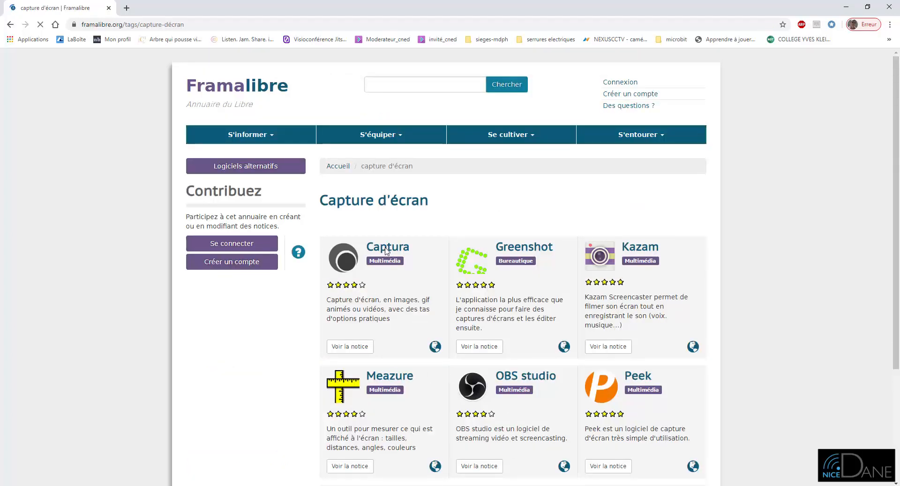
Open Captura's Framalibre entry, follow its official link and go to the site's download page
click(358, 271)
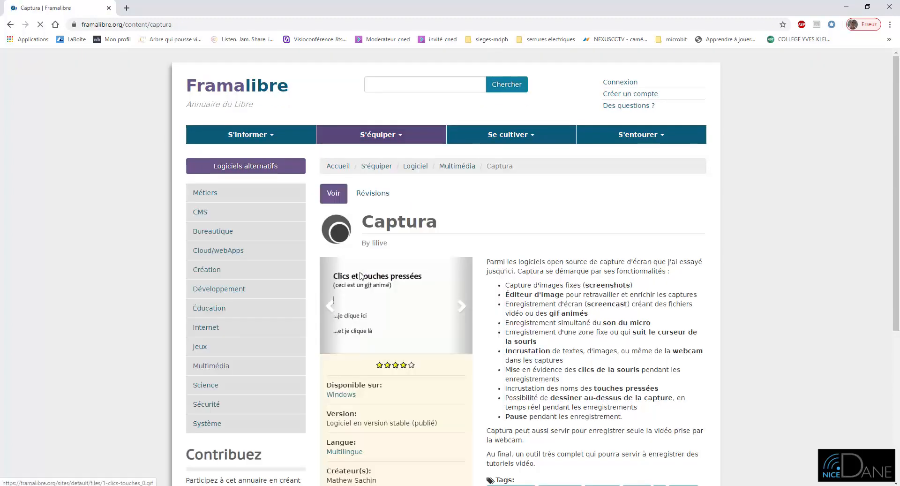
scroll(657, 300, down, 5)
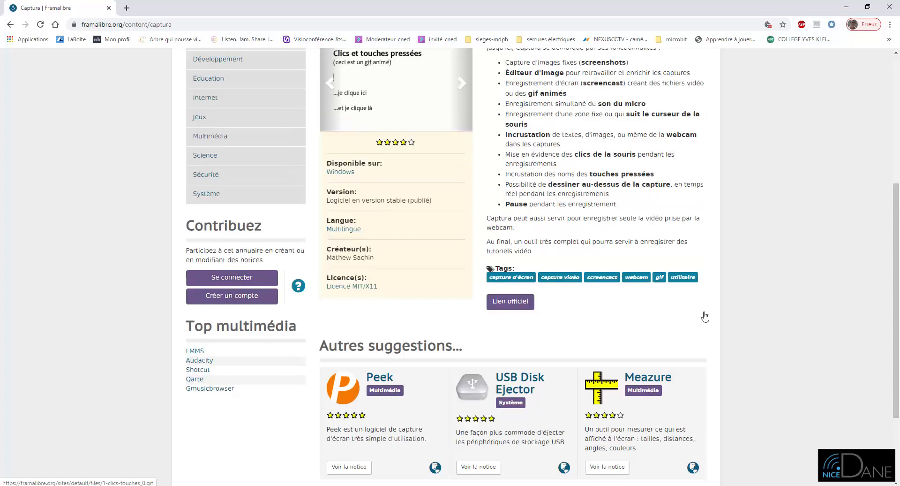
click(516, 311)
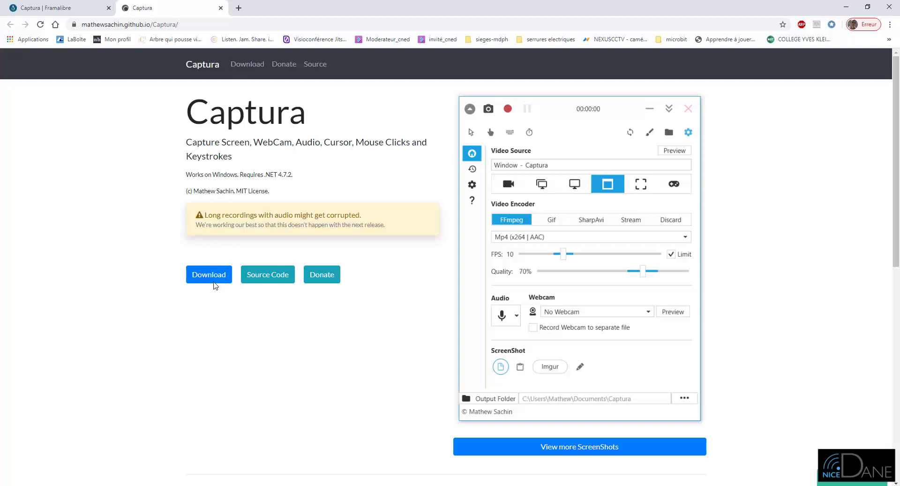
click(216, 284)
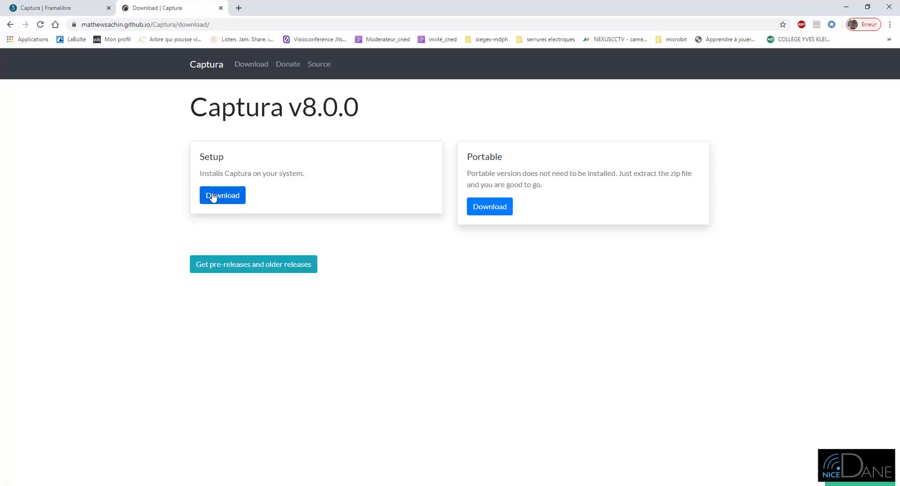
Download the portable version as Captura-Portable.zip to the desktop (Bureau) and close the browser
click(501, 209)
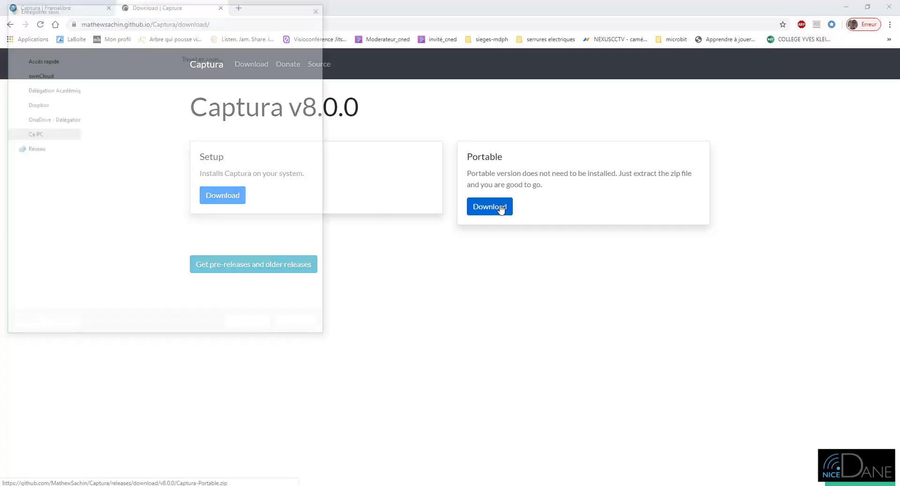
click(35, 172)
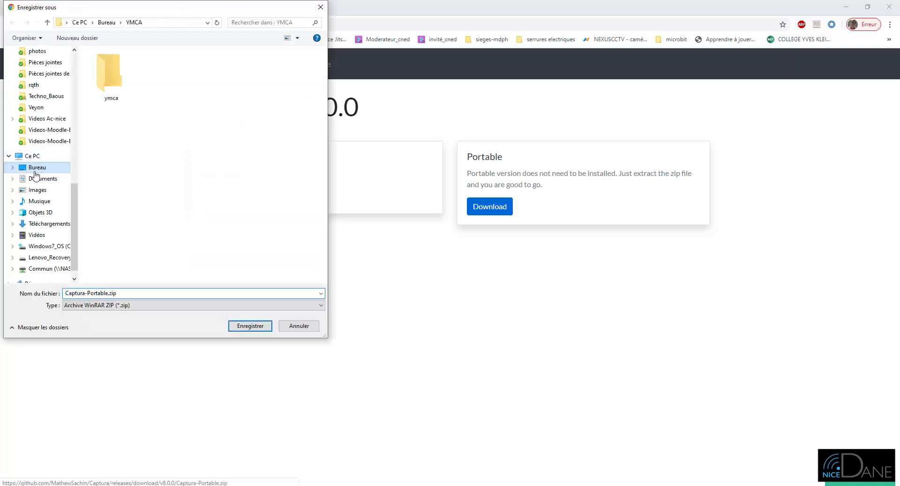
click(251, 328)
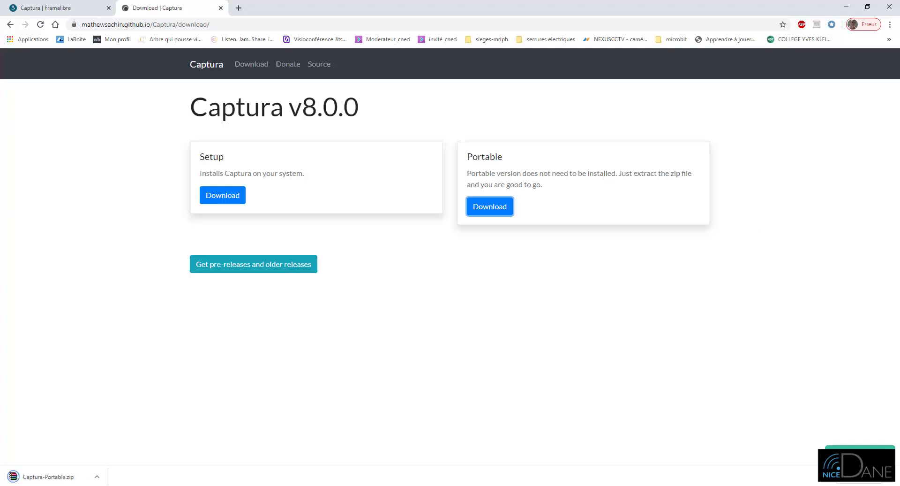
click(890, 7)
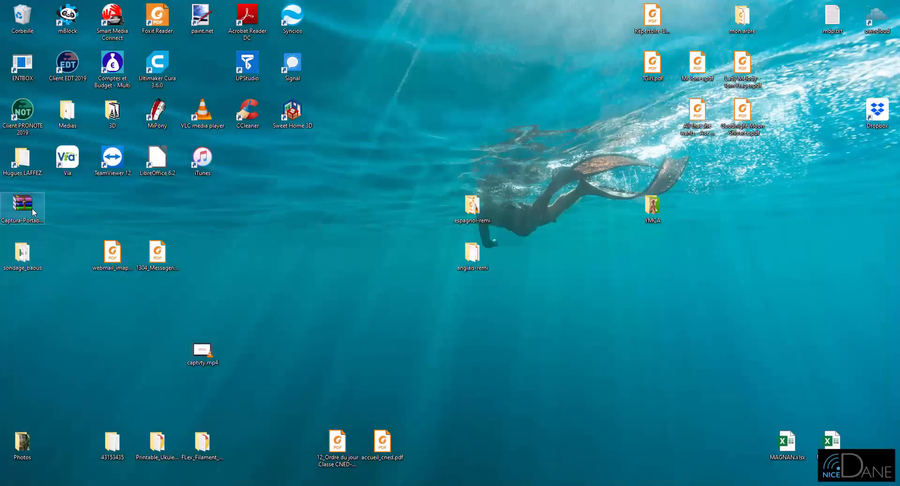
Extract Captura-Portable.zip into its own Captura-Portable folder and place both in the empty middle area of the desktop
drag(30, 207, 254, 207)
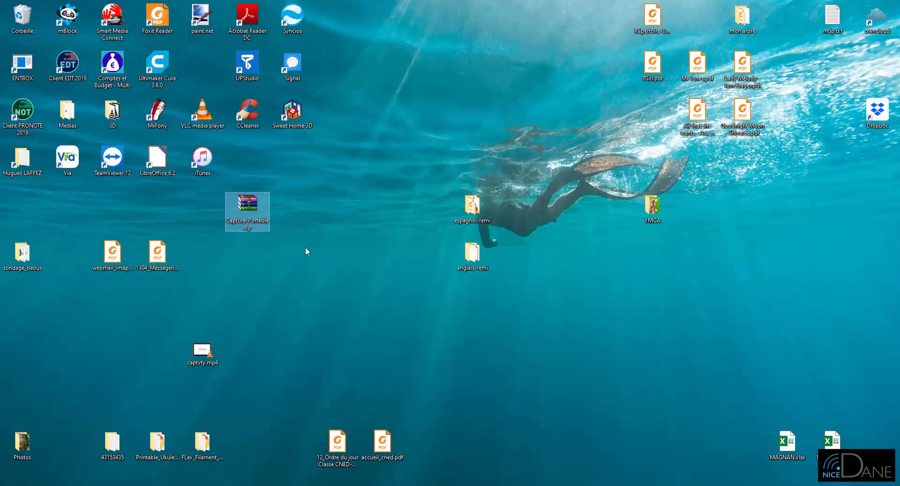
right_click(247, 200)
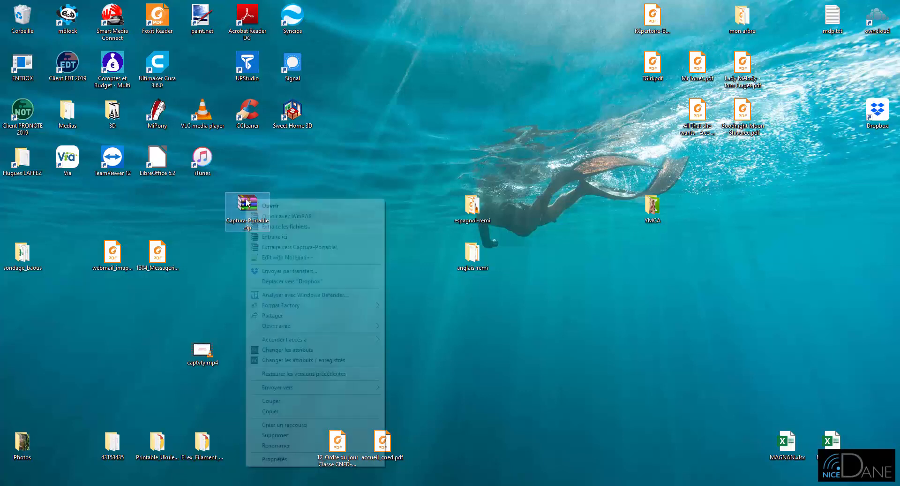
click(345, 247)
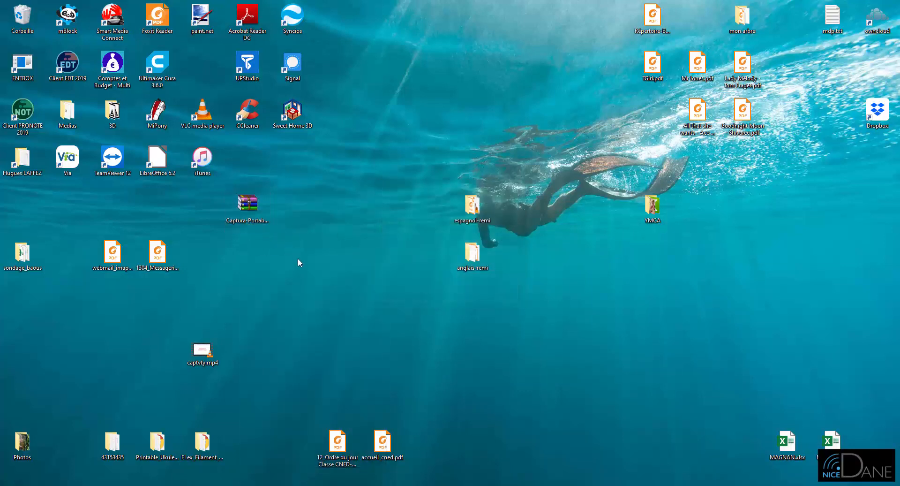
drag(22, 206, 358, 194)
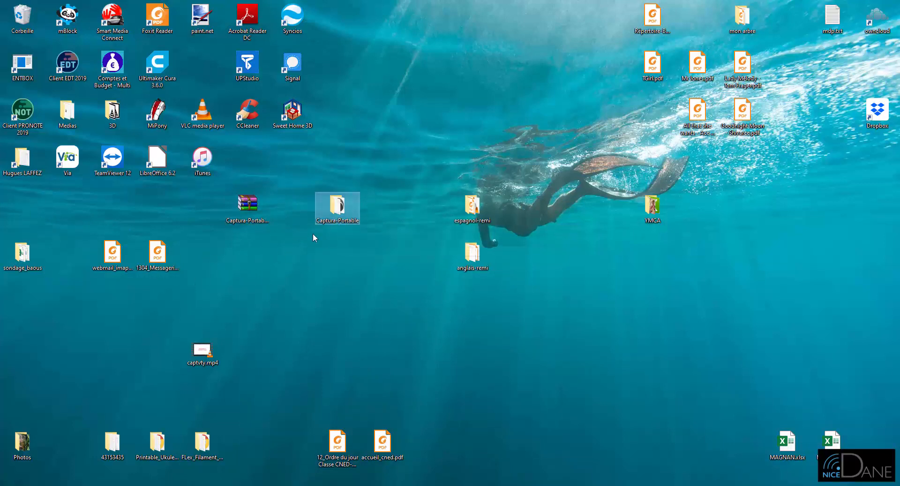
Delete the Captura-Portable.zip archive from the desktop
right_click(248, 202)
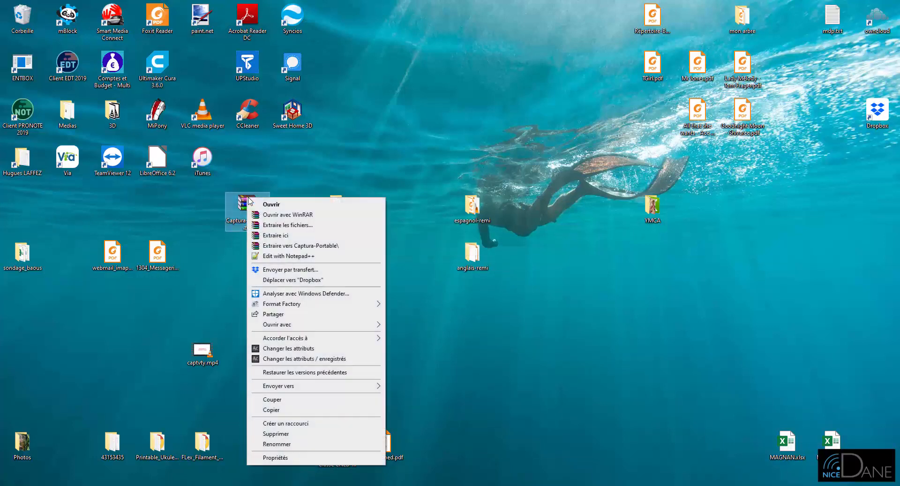
click(295, 433)
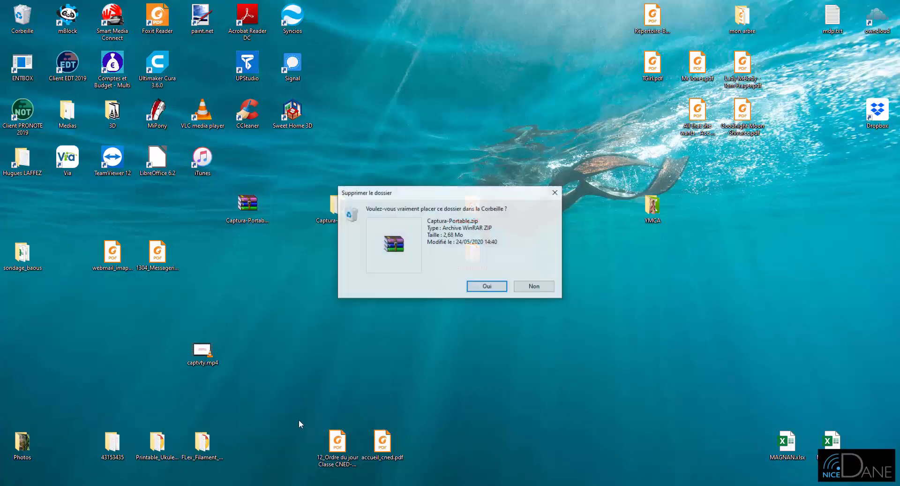
click(483, 287)
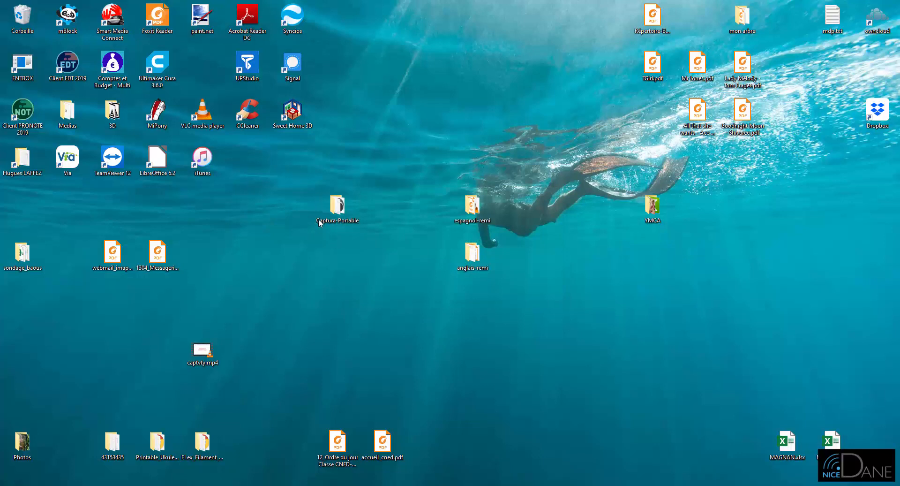
Launch captura.exe from the Captura-Portable folder, minimise the folder window and move the Captura window toward the middle of the desktop
mouse_move(332, 215)
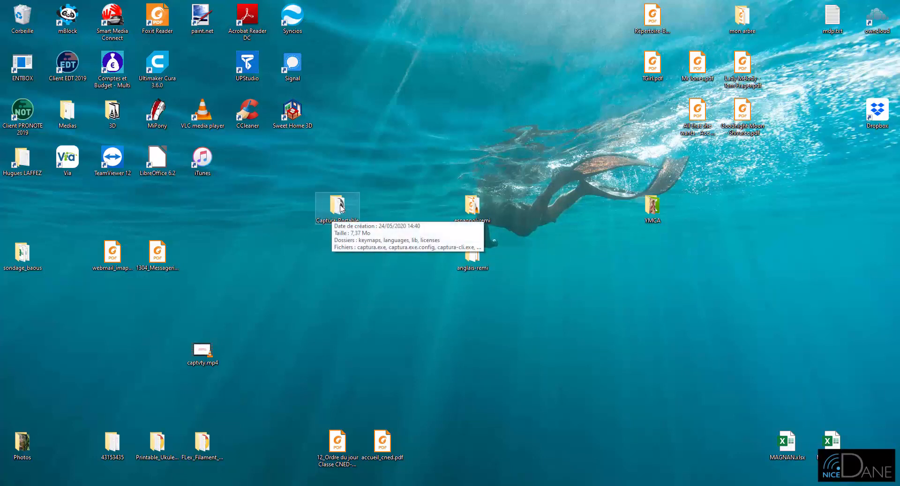
right_click(340, 201)
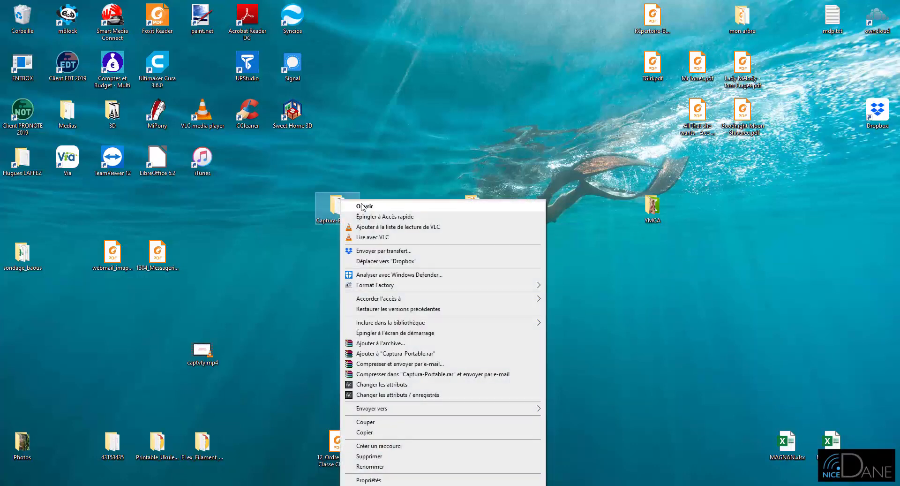
click(363, 207)
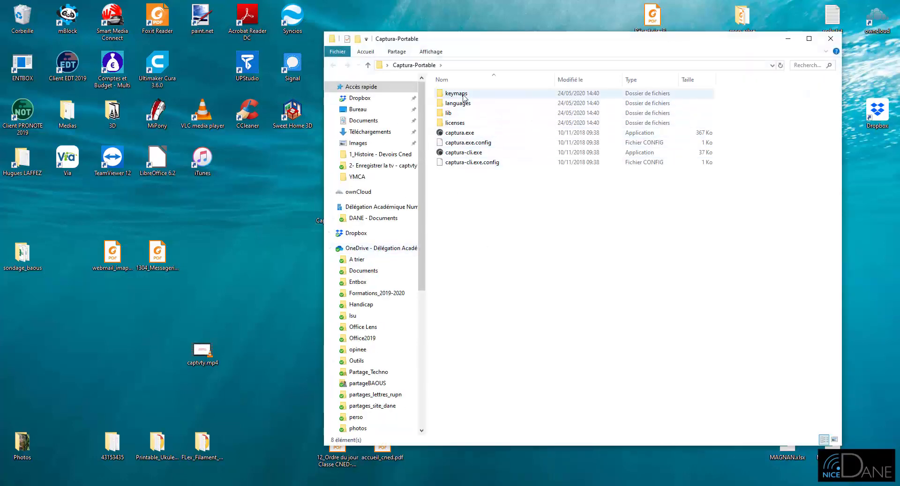
double_click(452, 134)
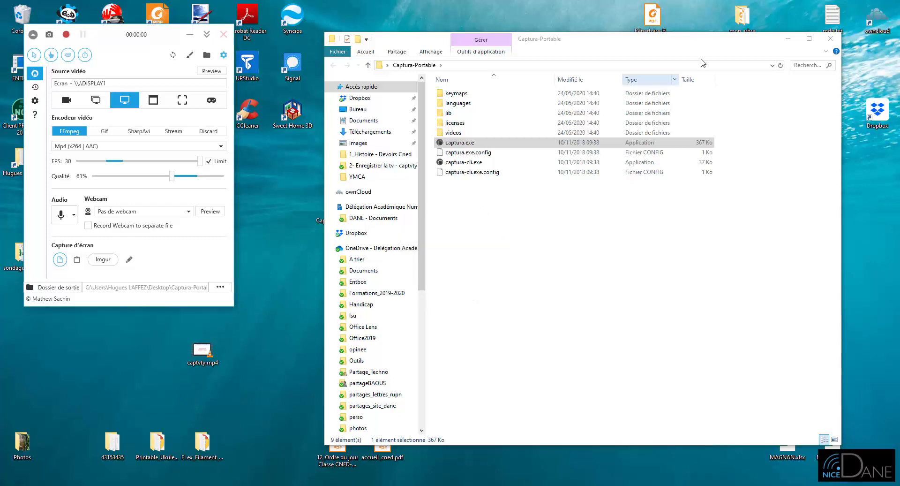
click(789, 39)
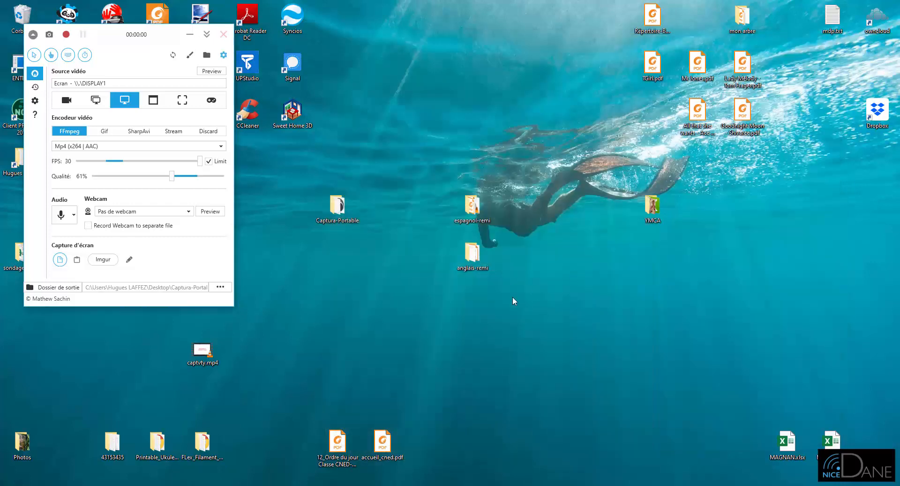
drag(115, 34, 430, 80)
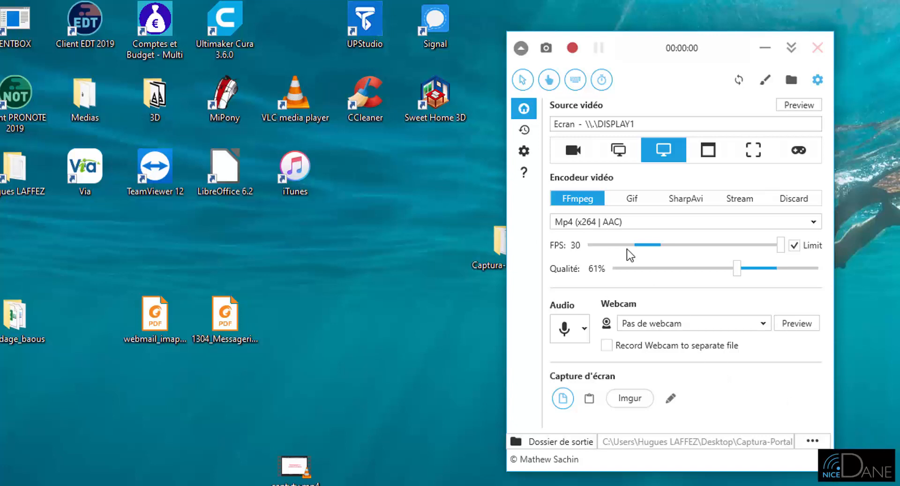
Review Captura's configuration options and its overlay settings, including the keystroke overlay
click(524, 153)
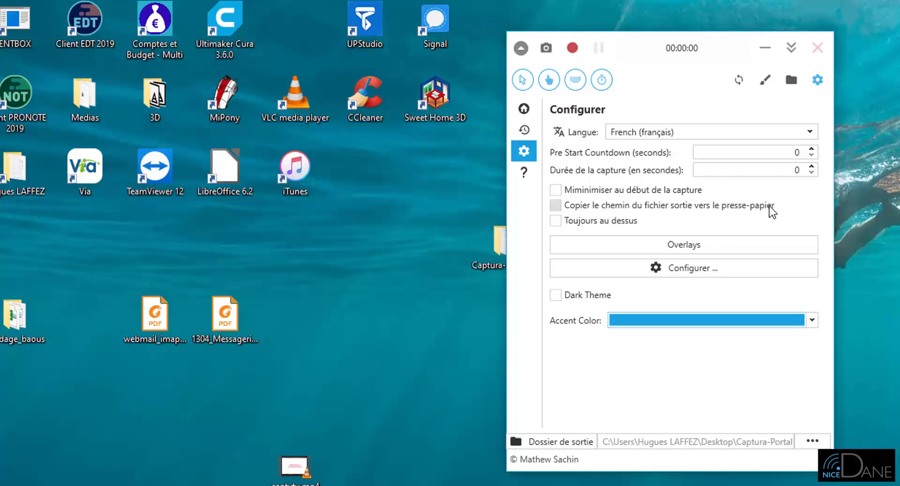
click(687, 248)
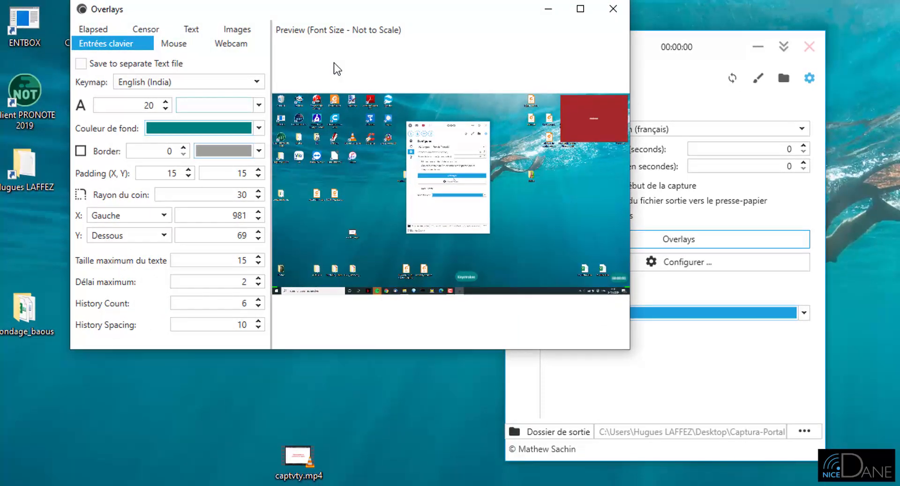
click(613, 9)
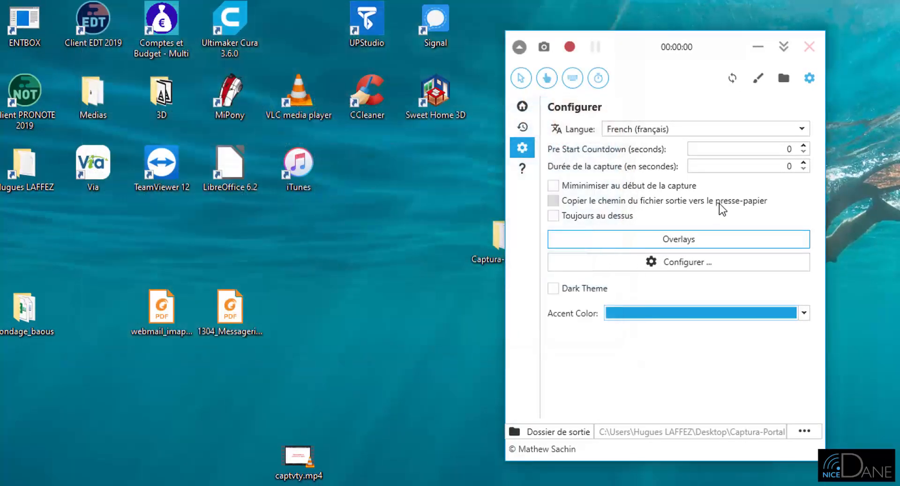
Return to the main capture settings and set the video quality to 64%
click(521, 107)
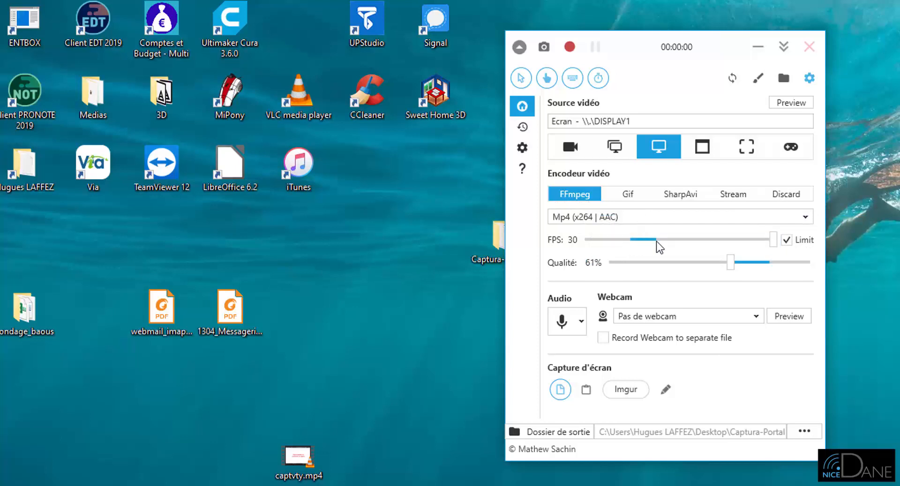
mouse_move(730, 264)
mouse_down()
mouse_move(741, 267)
mouse_move(668, 272)
mouse_move(829, 271)
mouse_move(803, 282)
mouse_move(737, 266)
mouse_up()
Examine the audio recording options and the list of available webcams, leaving audio off and no webcam selected
click(581, 321)
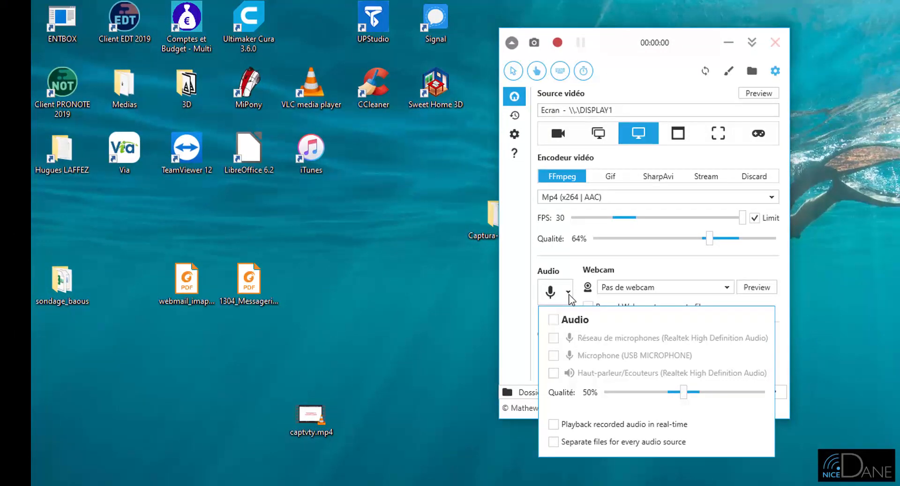
click(553, 319)
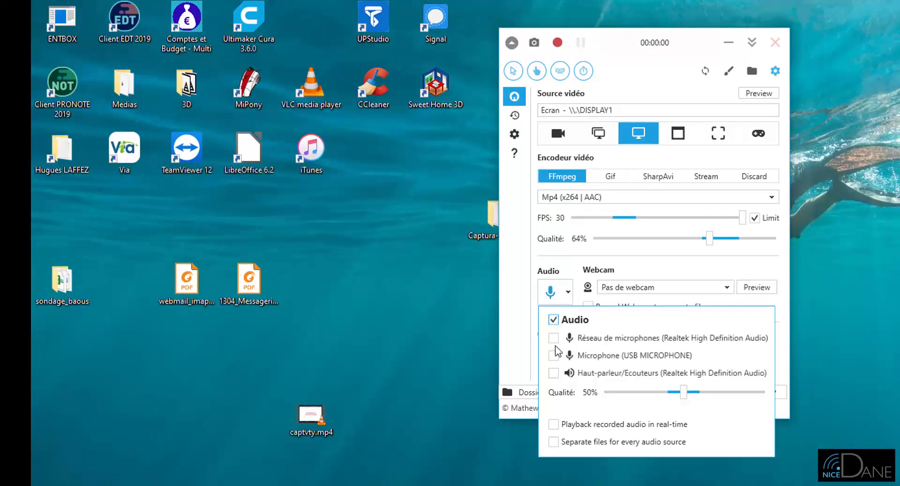
click(558, 322)
click(655, 272)
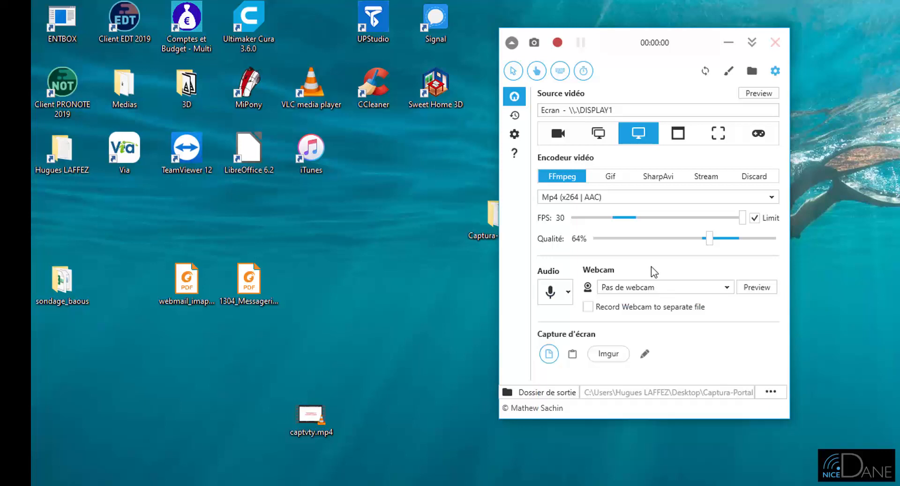
click(727, 288)
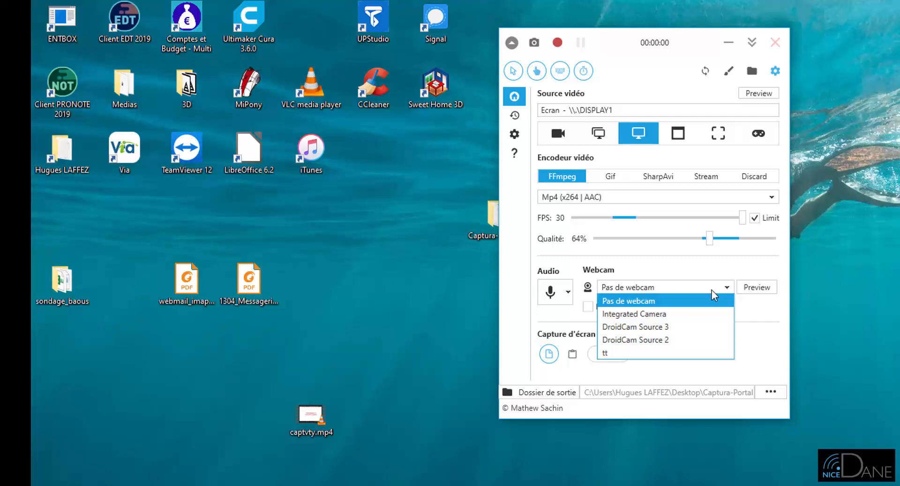
click(688, 282)
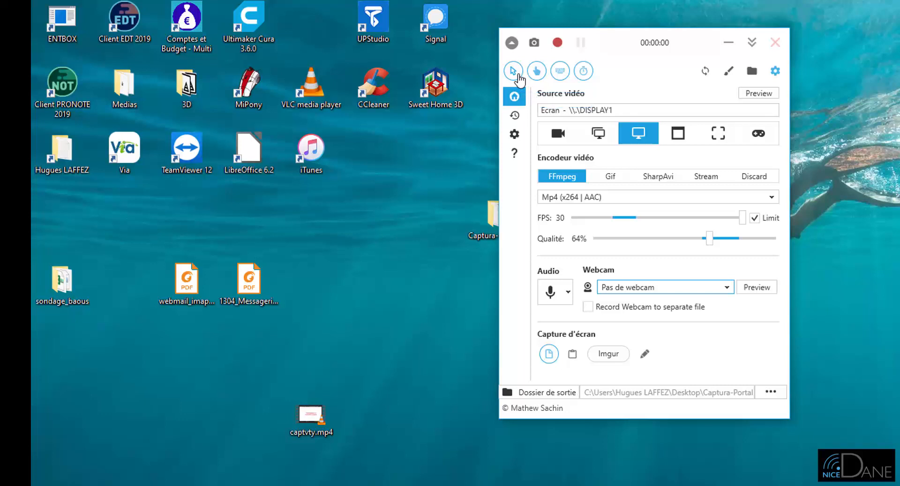
Exclude the cursor, mouse clicks, keystrokes and elapsed time from the recording
click(514, 73)
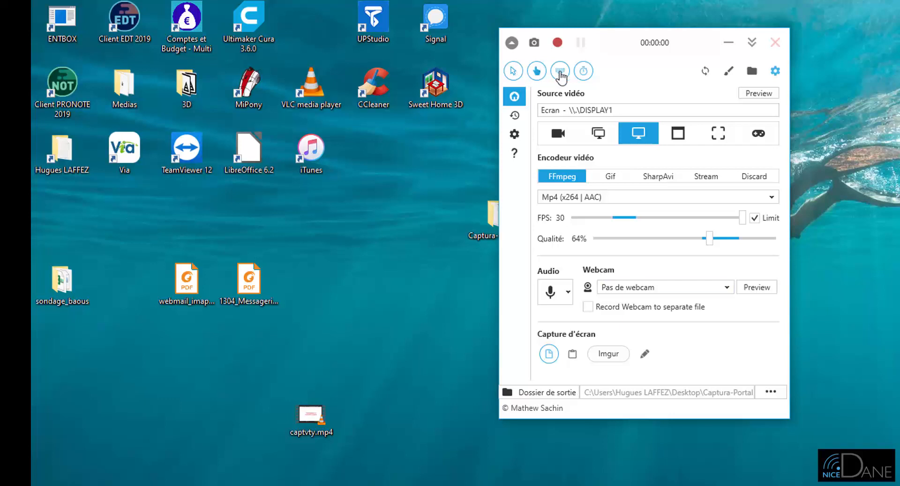
click(535, 71)
click(559, 71)
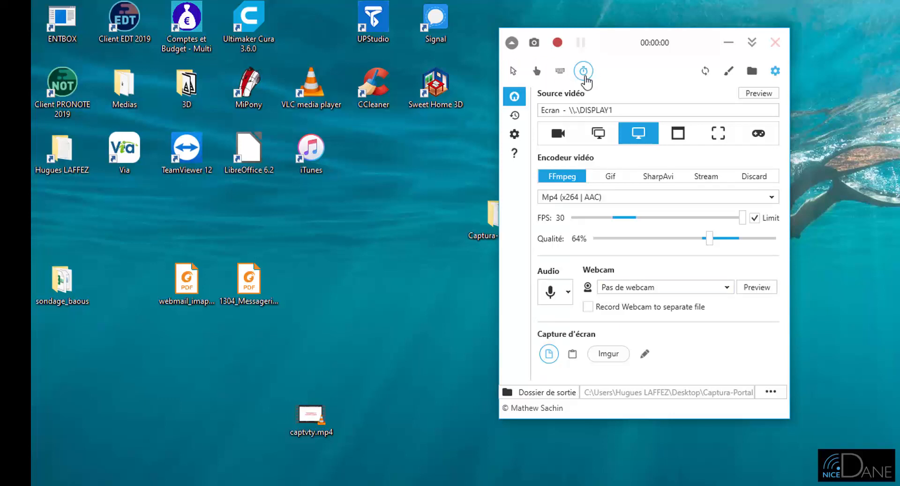
click(583, 71)
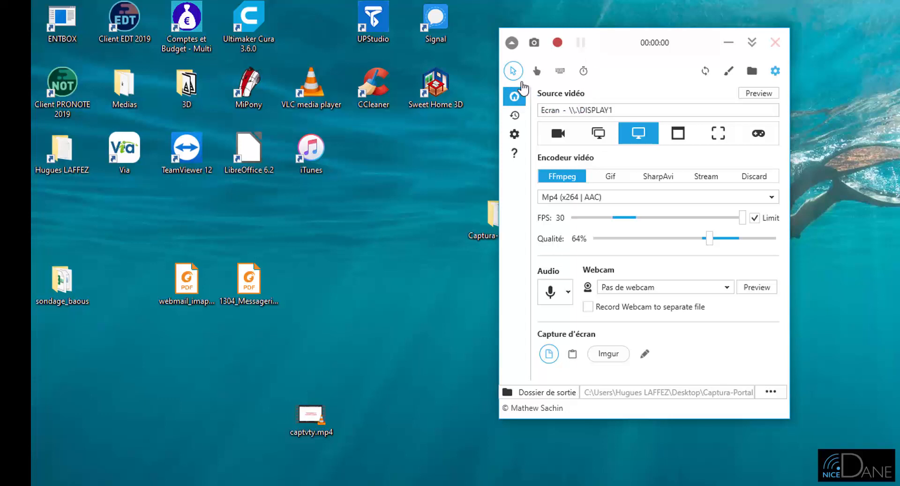
Include the mouse cursor and mouse clicks in the recording again
click(513, 71)
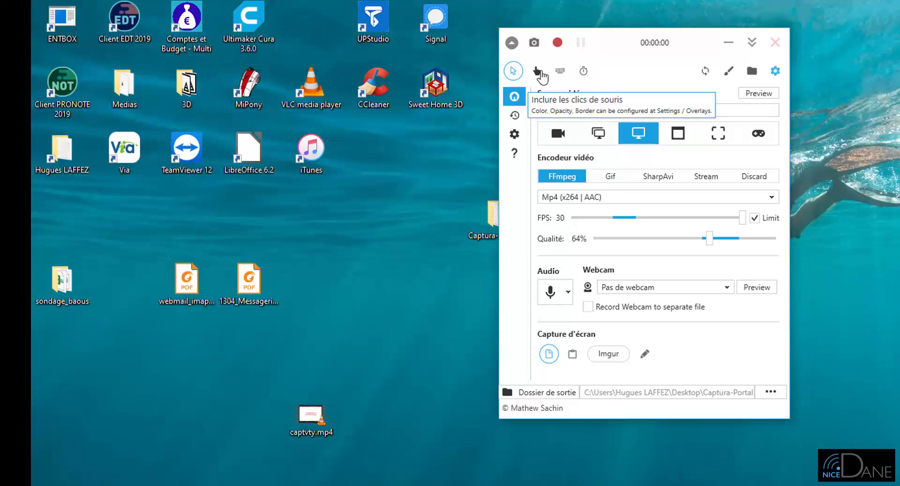
click(539, 71)
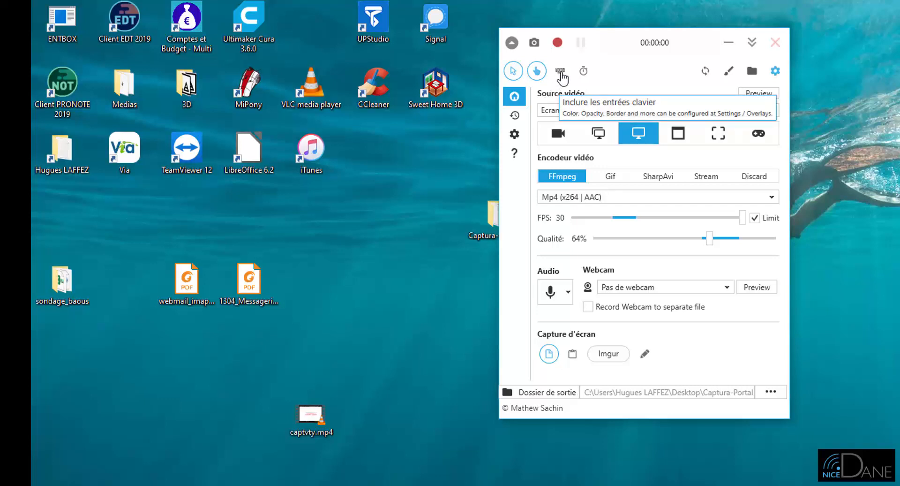
Include keyboard input in the recording and reposition its overlay in the preview to about X 840, Y 43
click(561, 72)
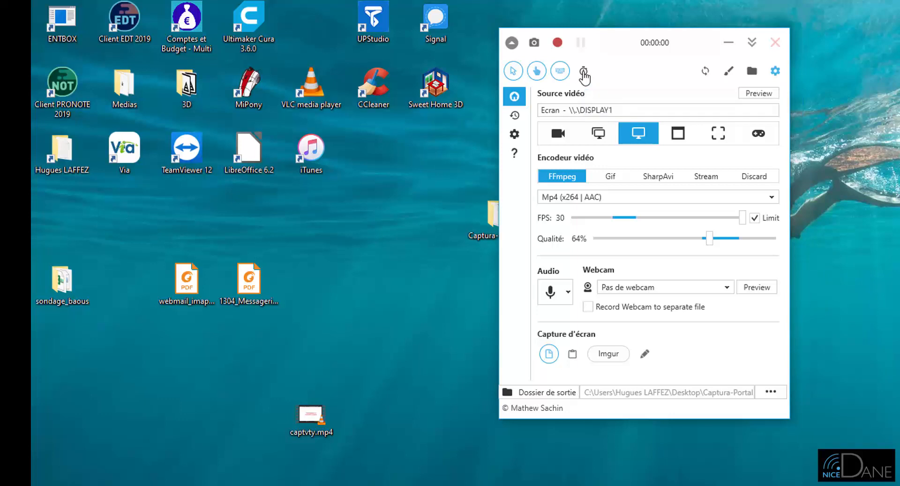
click(515, 134)
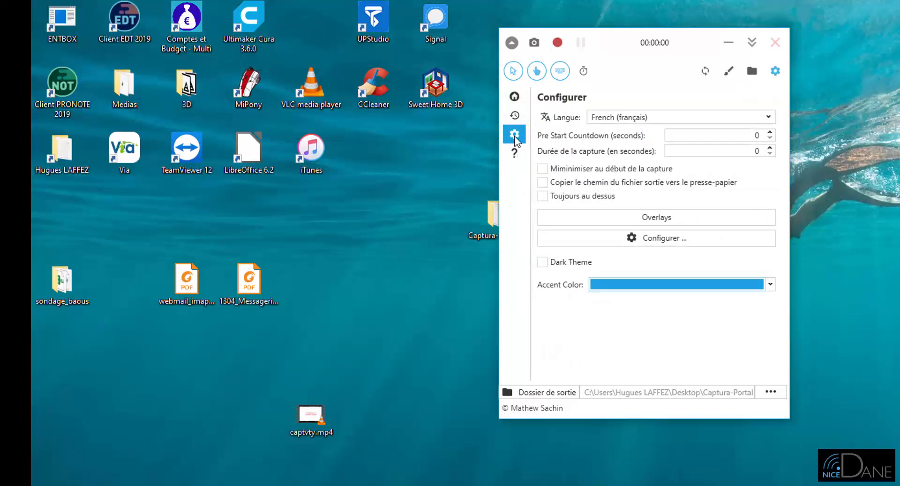
click(657, 218)
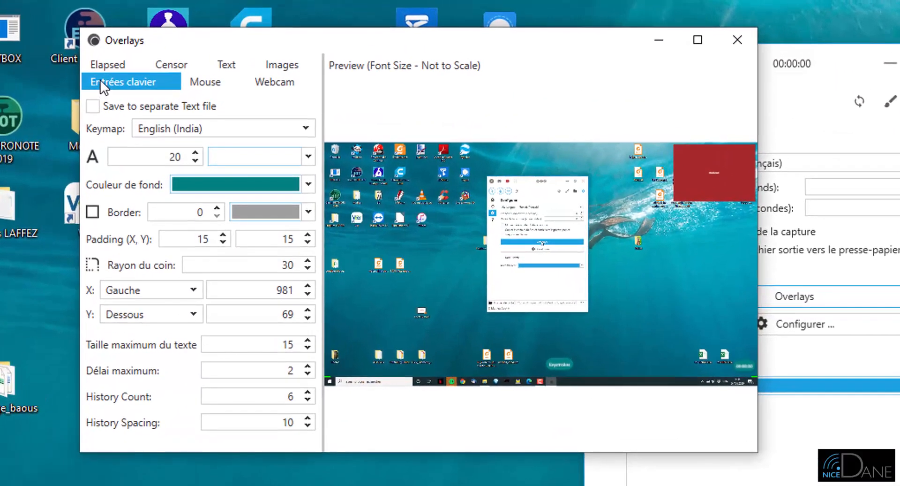
drag(560, 370, 518, 375)
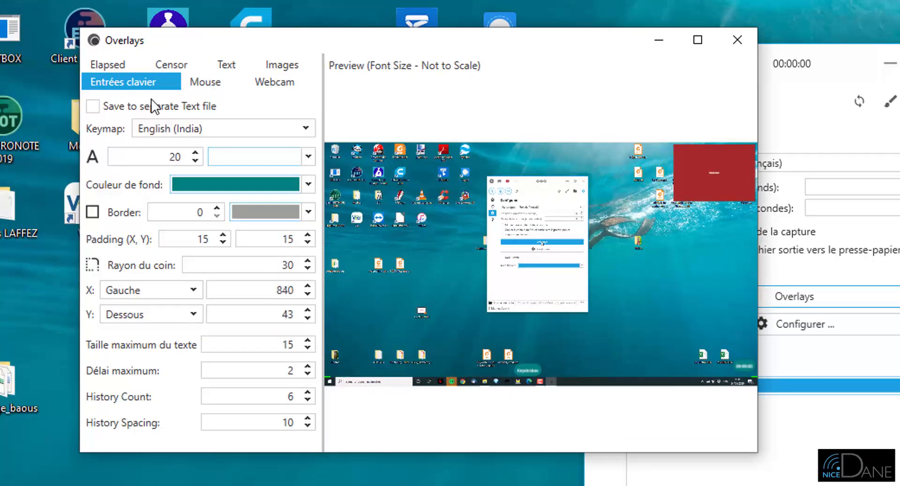
Increase the radius of the mouse-click highlight by two increments in the mouse overlay settings
click(205, 83)
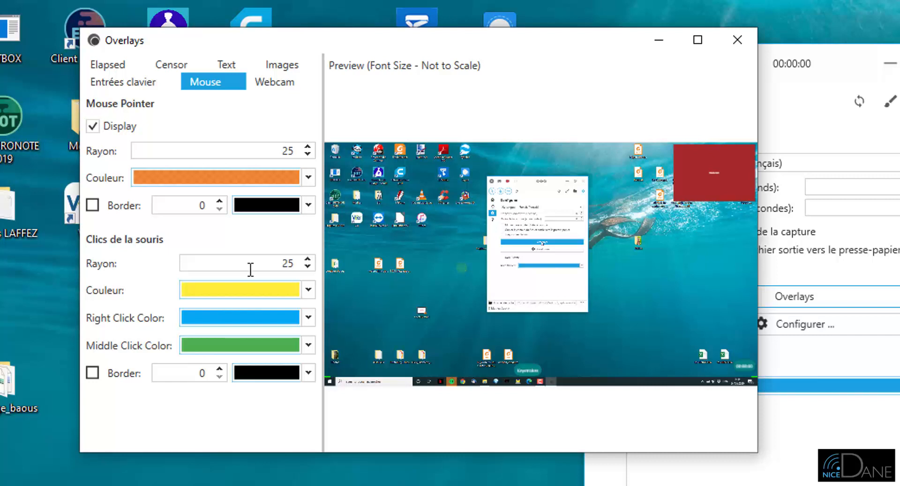
click(307, 259)
click(308, 259)
Move the webcam overlay to about X 1555, Y 788 and shift the elapsed-time overlay slightly left, closing the overlay settings
click(285, 84)
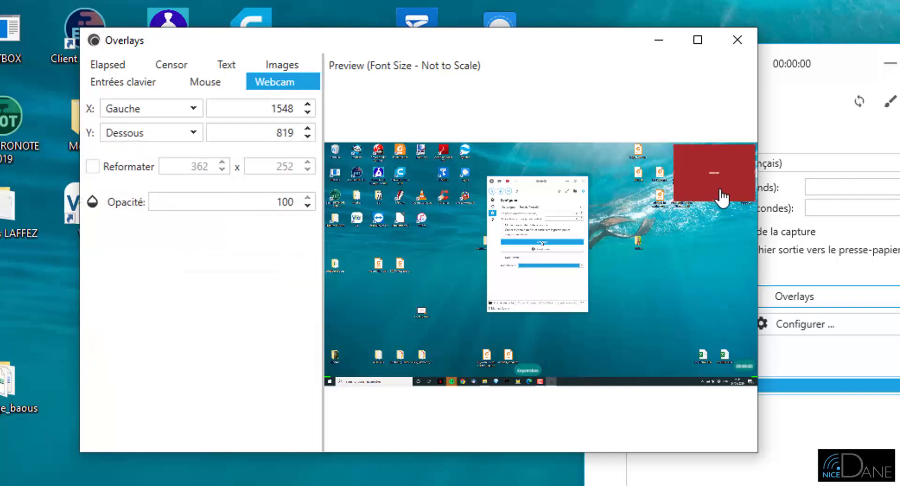
mouse_move(712, 186)
mouse_down()
mouse_move(469, 215)
mouse_move(368, 187)
mouse_move(661, 202)
mouse_move(716, 195)
mouse_up()
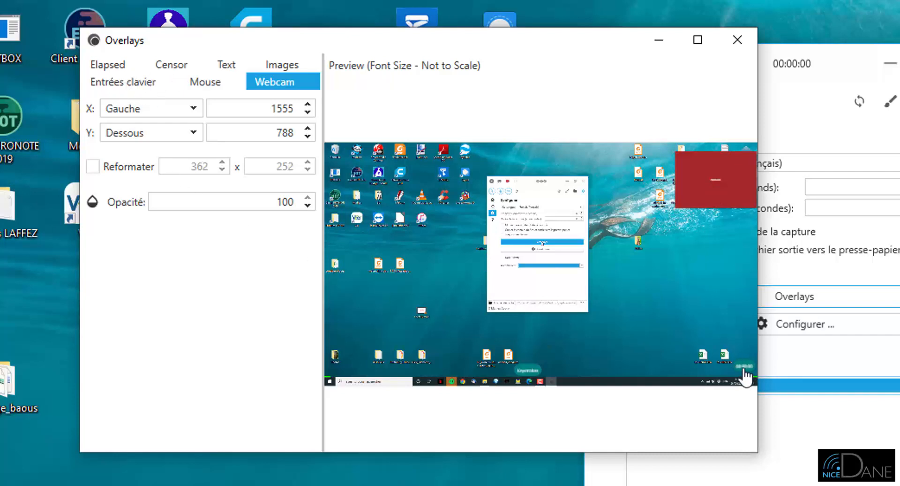
mouse_move(745, 376)
mouse_down()
mouse_move(688, 368)
mouse_move(741, 377)
mouse_up()
click(739, 47)
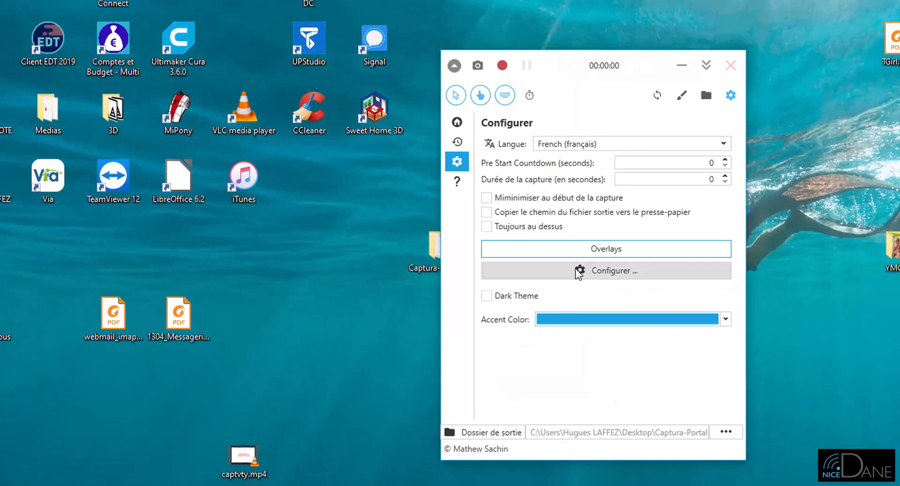
Download FFmpeg into its target folder from the advanced configuration and close that configuration window
click(611, 271)
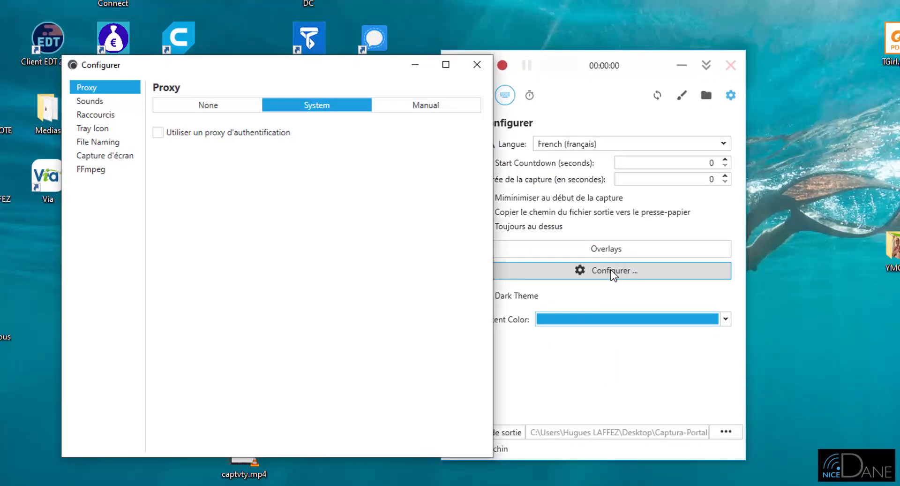
click(96, 169)
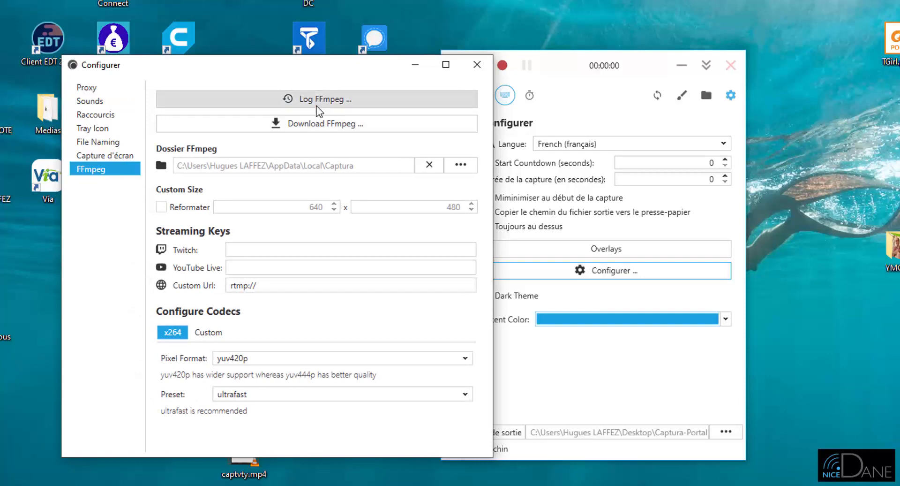
click(322, 123)
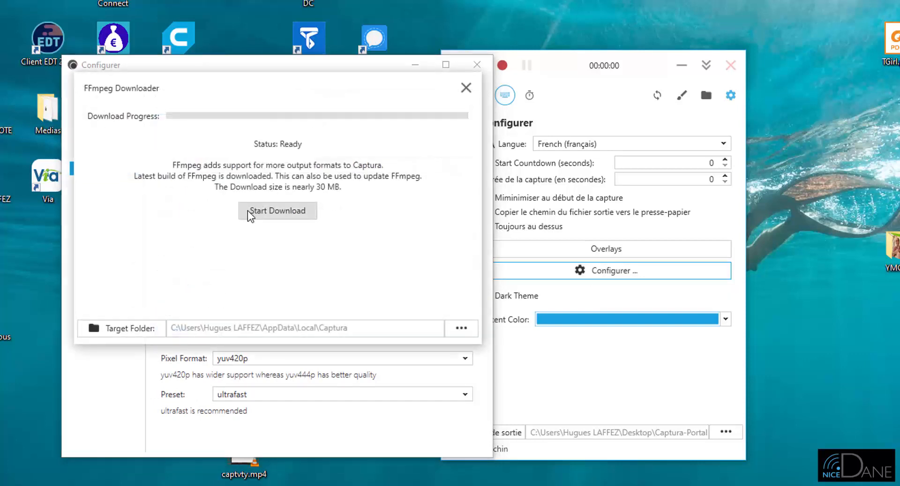
click(248, 213)
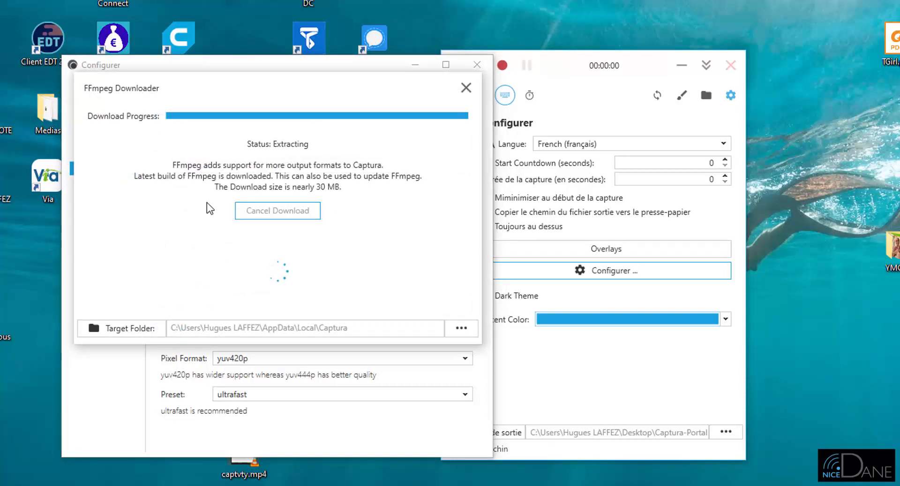
click(277, 210)
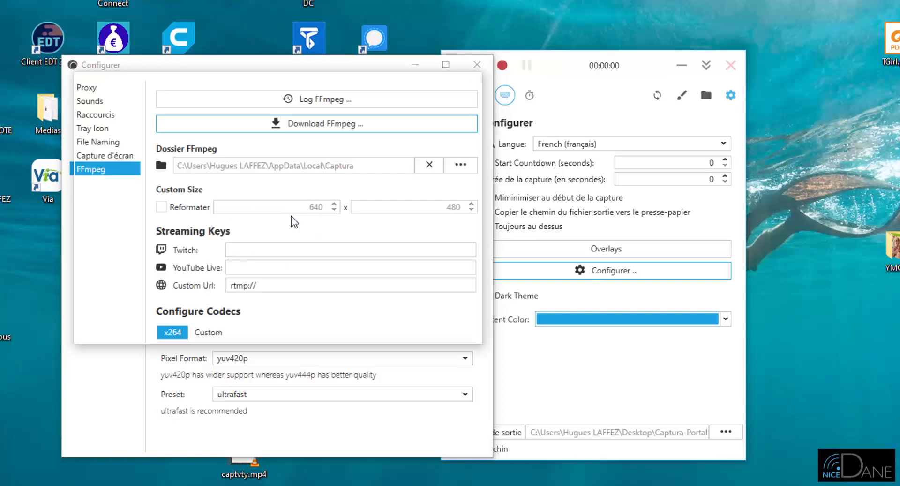
click(477, 65)
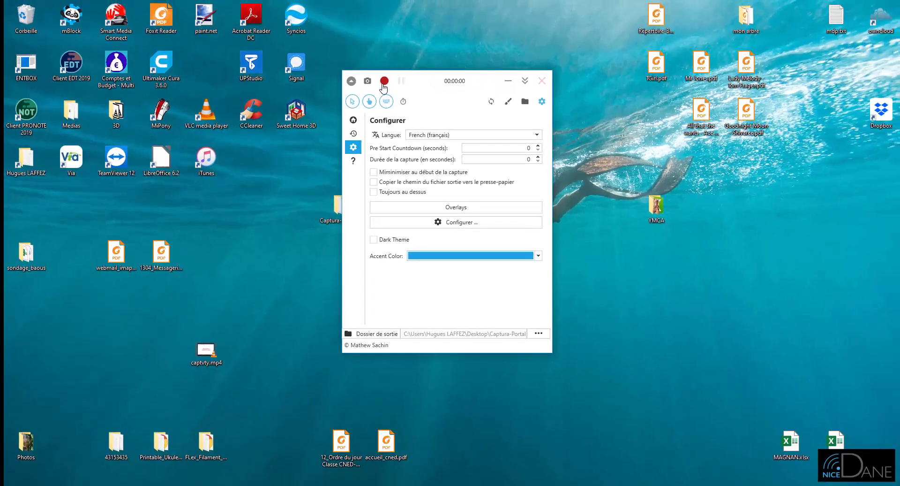
Make a short test recording of the screen and return to the main capture settings
click(501, 73)
click(385, 82)
click(354, 121)
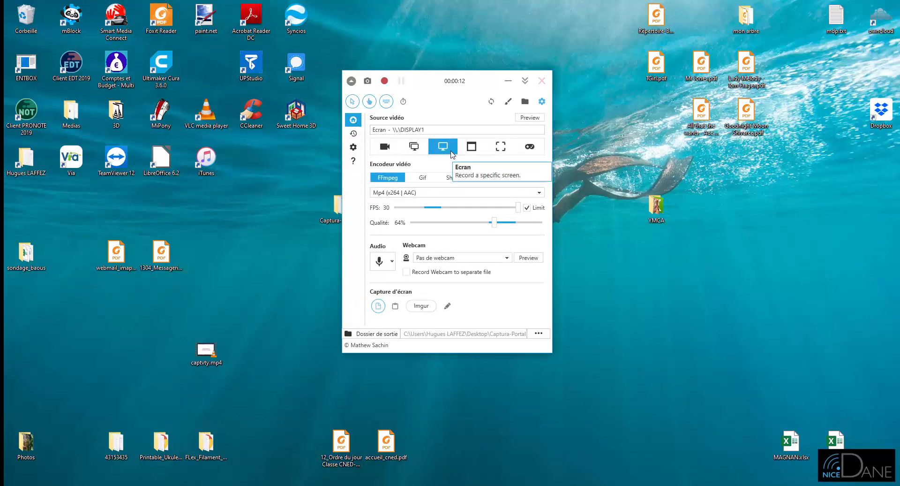
Set the video source to a 394 × 494 region at X=81, Y=81, with the recycle bin placed outside it
click(501, 147)
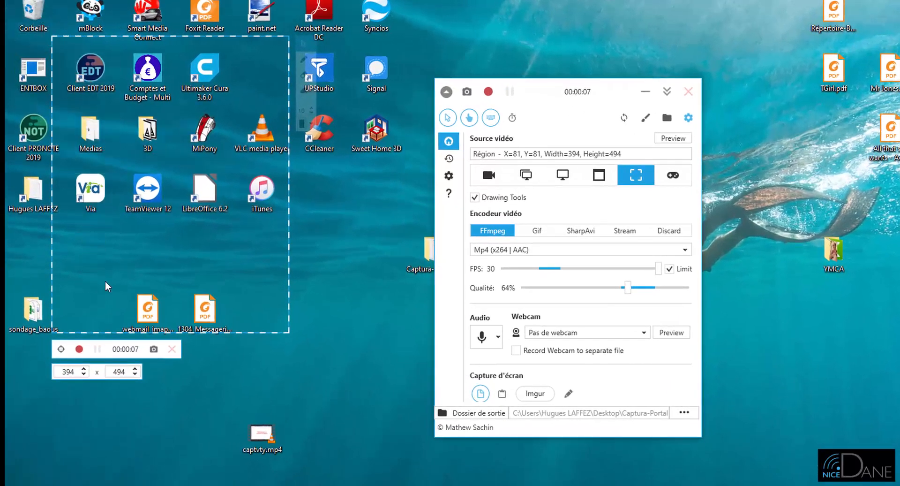
key(ctrl+z)
drag(91, 256, 35, 19)
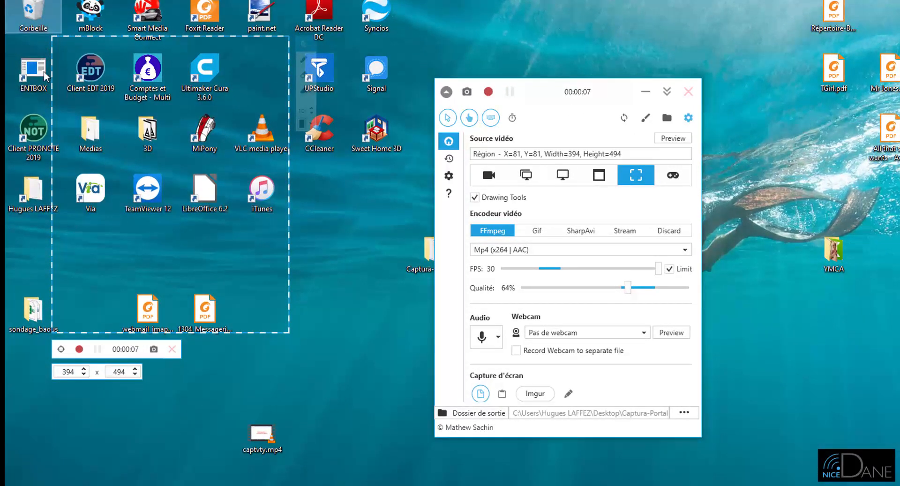
Record the selected region for about 7 seconds while moving the recycle bin into it
click(488, 91)
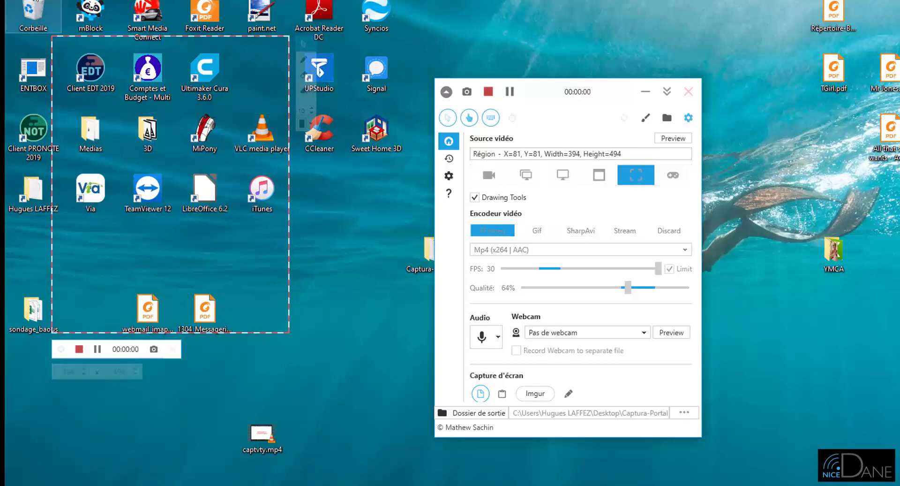
drag(36, 20, 91, 253)
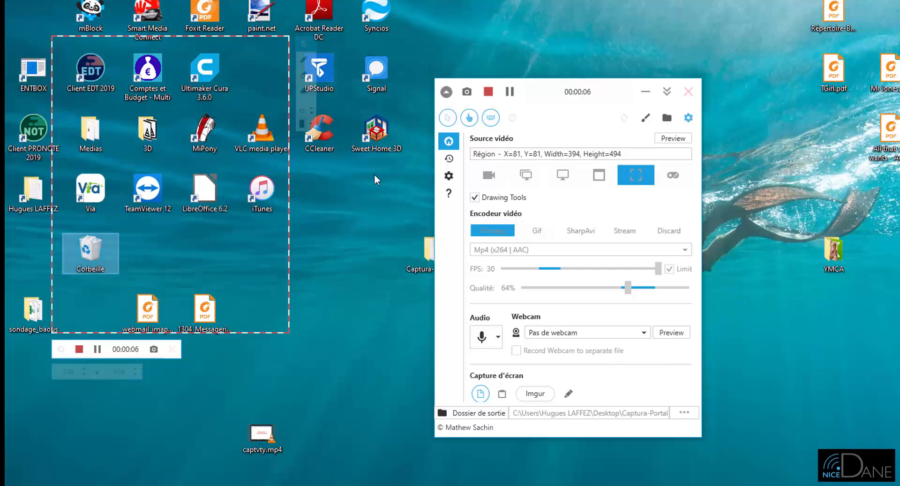
click(489, 92)
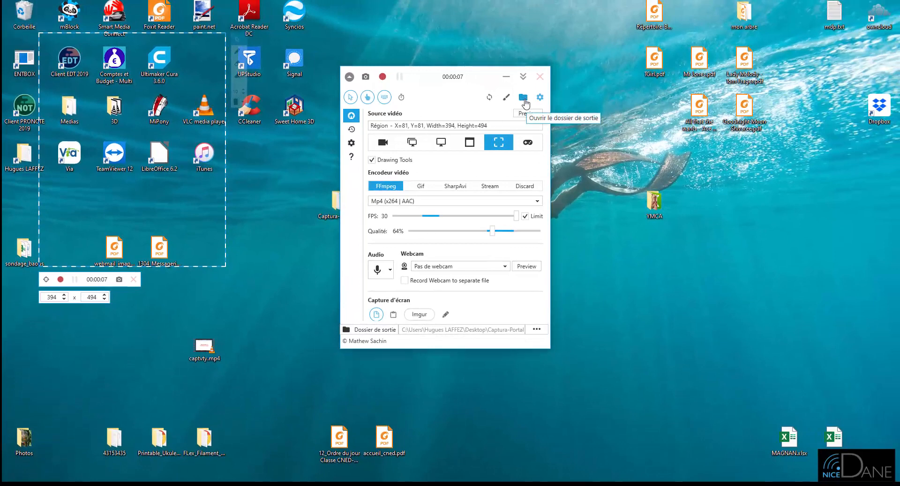
Examine the recordings in the output folder, reopening it through the videos subfolder of Captura-Portable
click(523, 98)
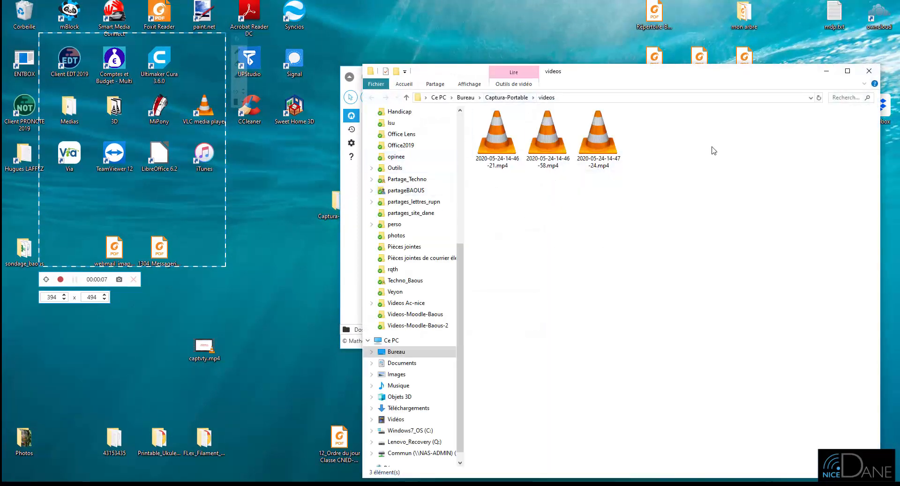
click(869, 72)
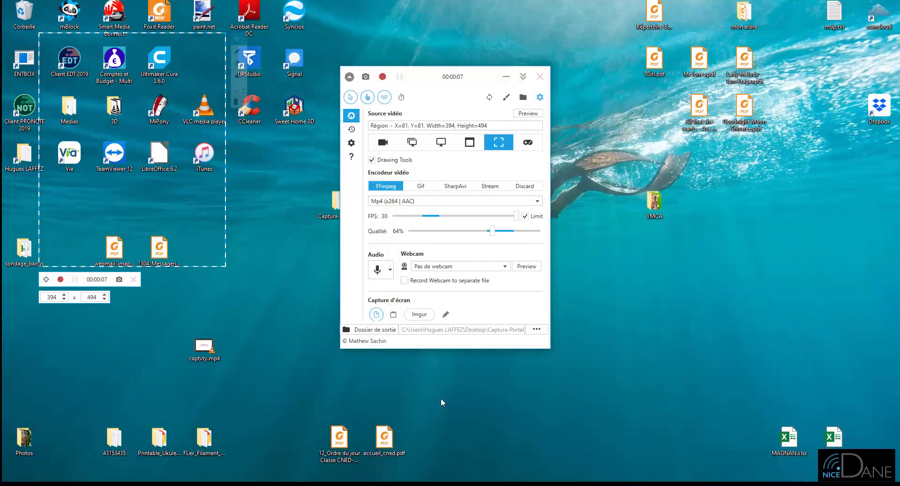
click(340, 483)
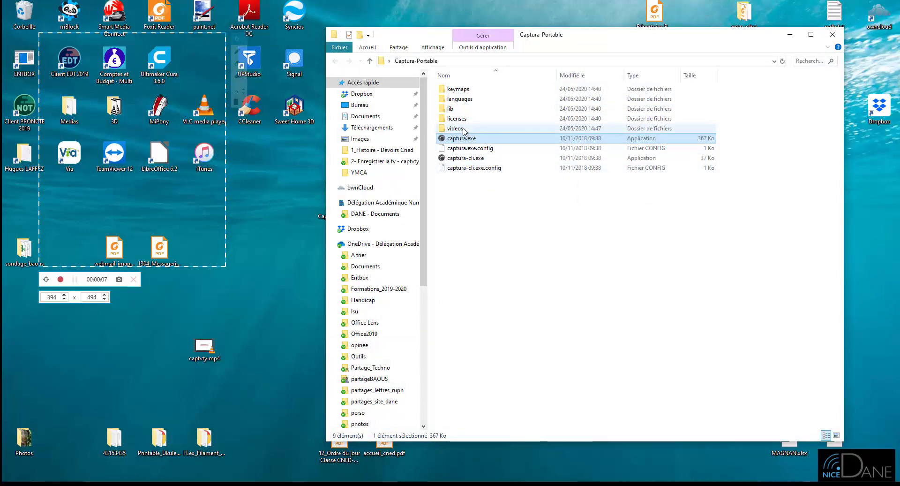
double_click(464, 129)
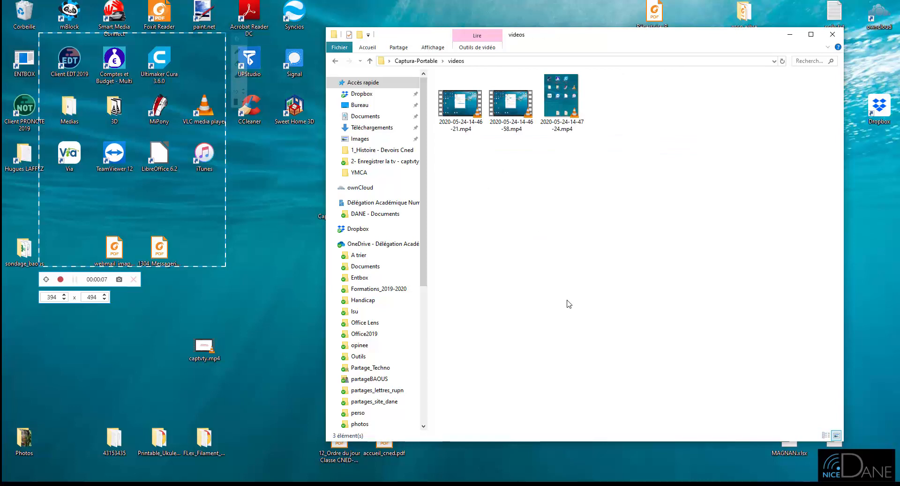
click(557, 117)
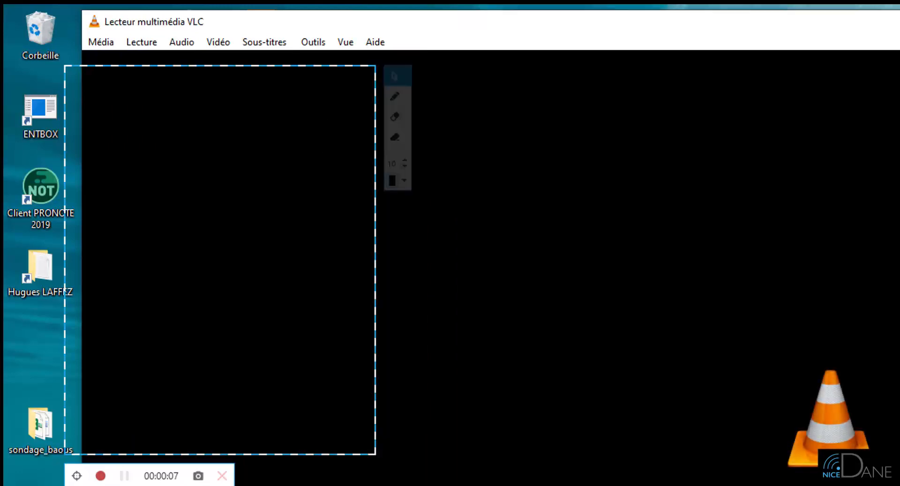
click(819, 24)
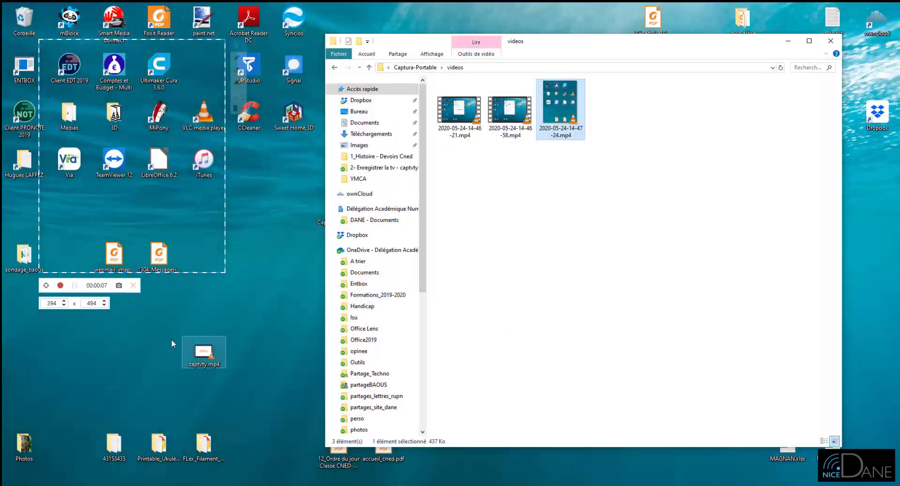
click(133, 285)
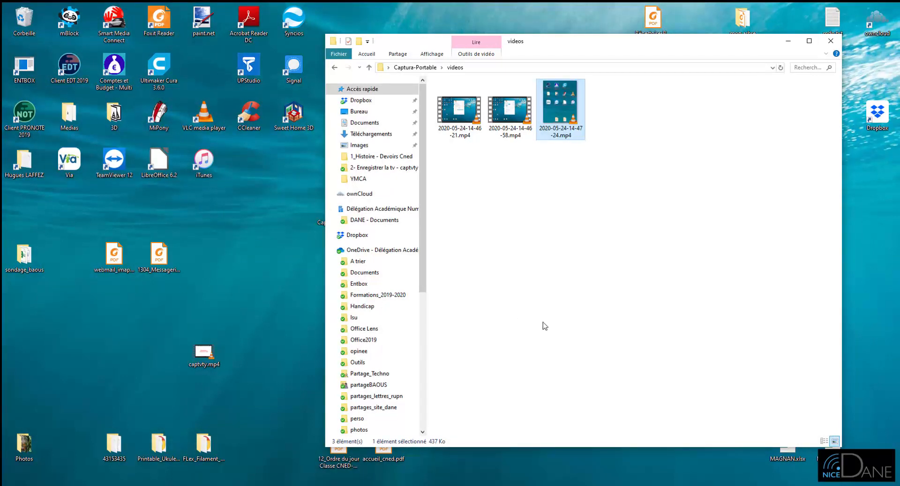
drag(511, 163, 459, 115)
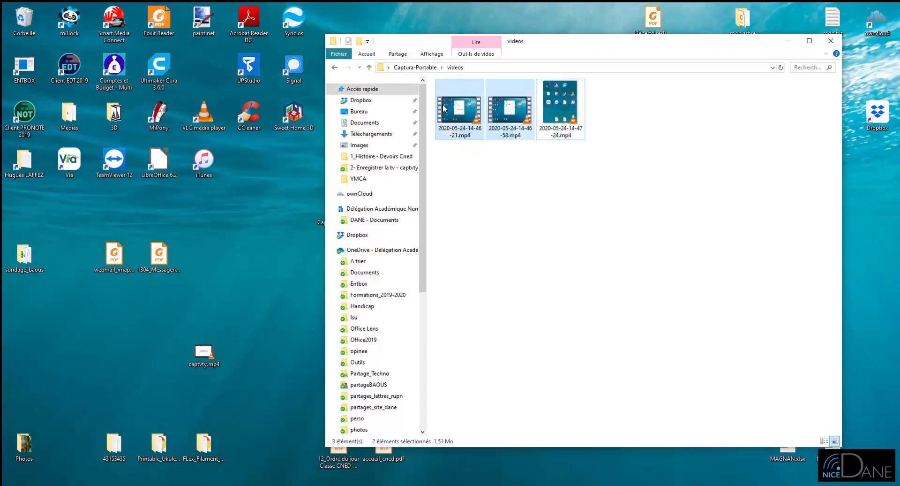
right_click(443, 105)
click(490, 369)
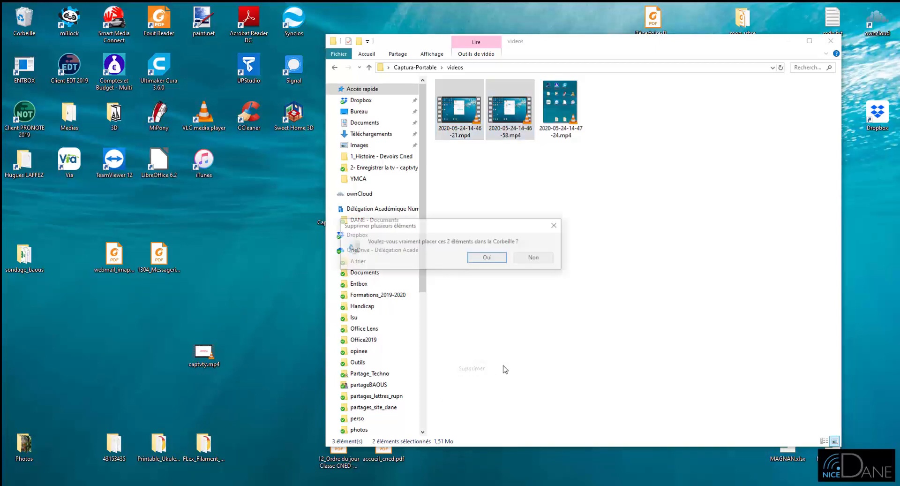
click(490, 258)
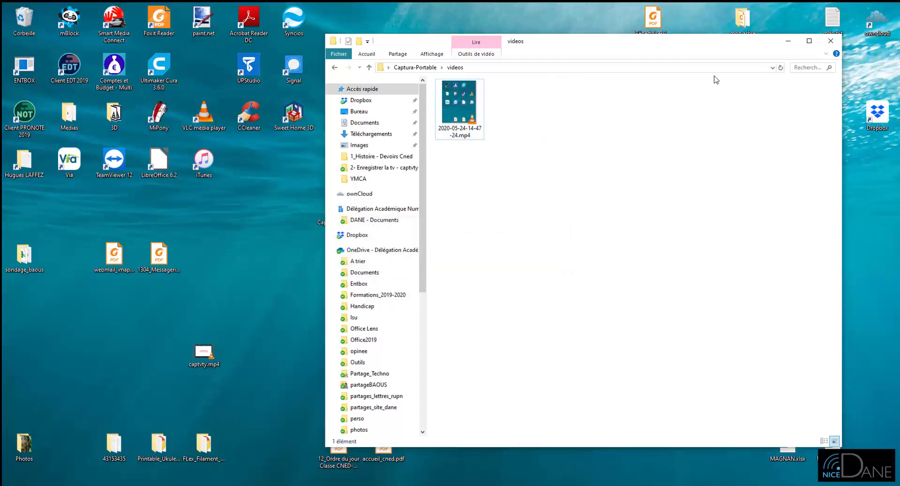
Close the videos folder and Captura, and move the Captura-Portable folder from the desktop to the recycle bin
click(831, 41)
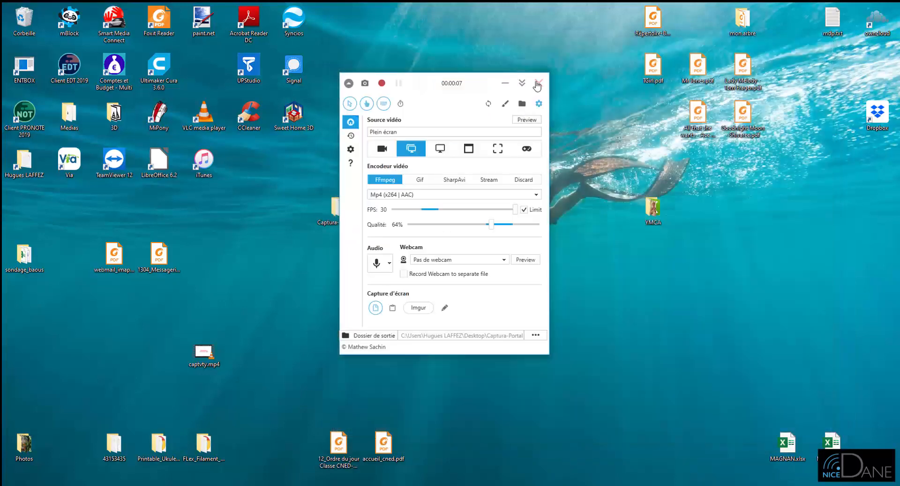
click(538, 85)
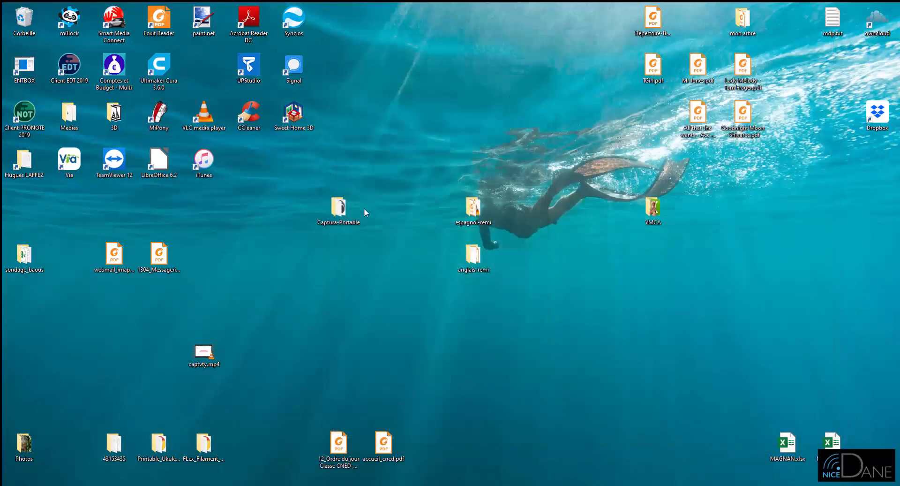
drag(344, 212, 31, 37)
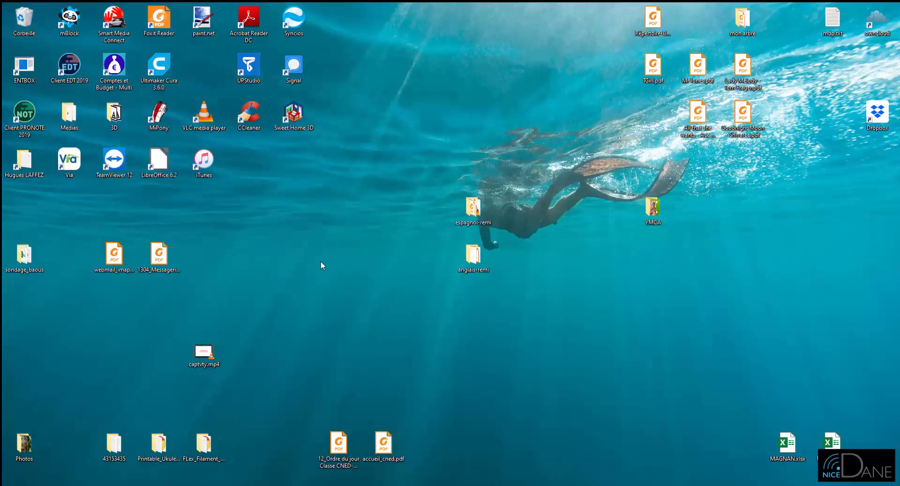